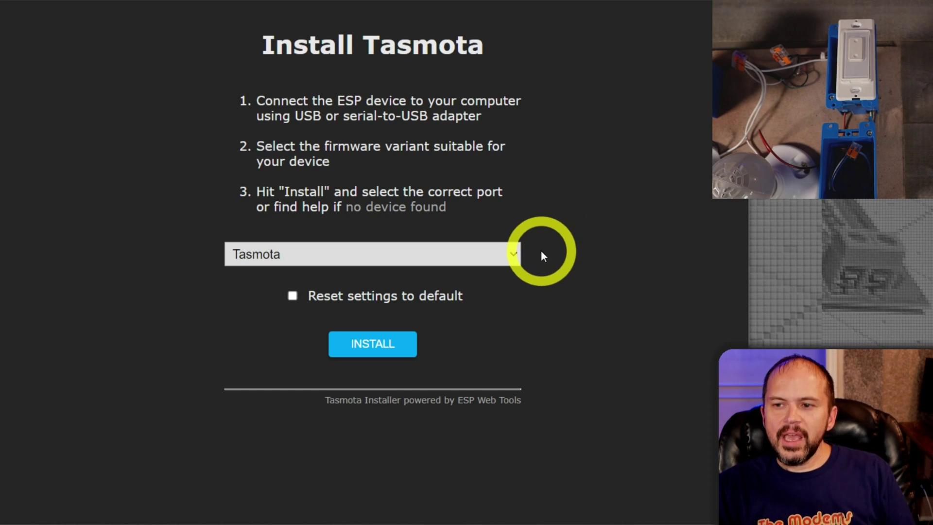
# - Choose the standard Tasmota firmware, enable resetting settings to default, and start the install
pyautogui.click(513, 253)
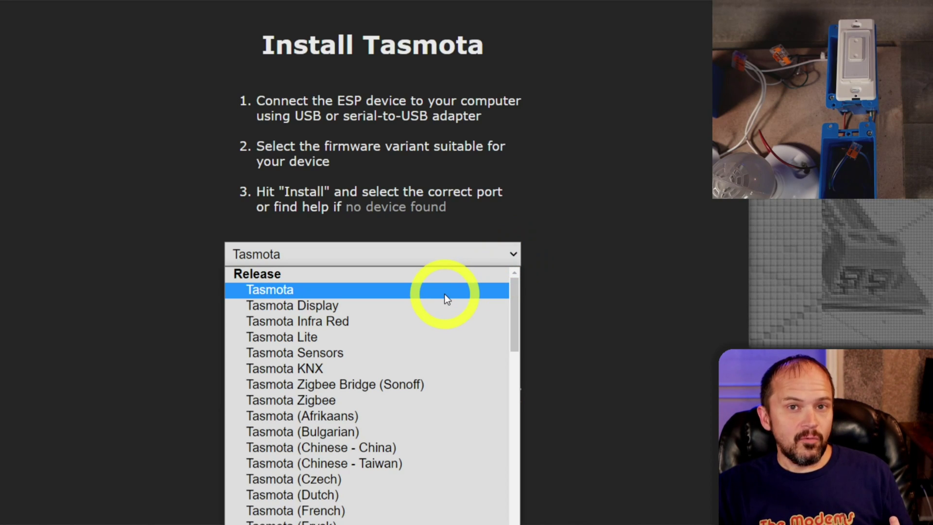
pyautogui.scroll(-10, 380, 348)
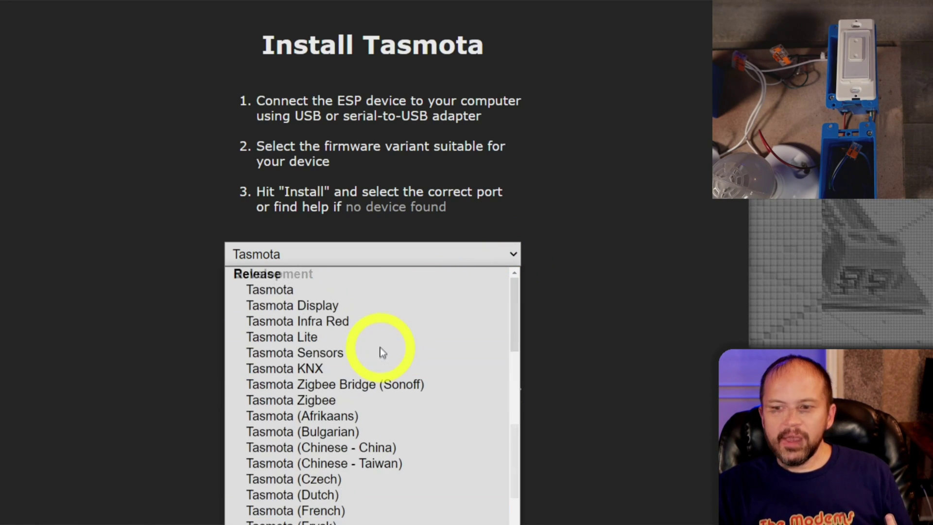
pyautogui.scroll(-10, 334, 292)
pyautogui.scroll(-3, 326, 433)
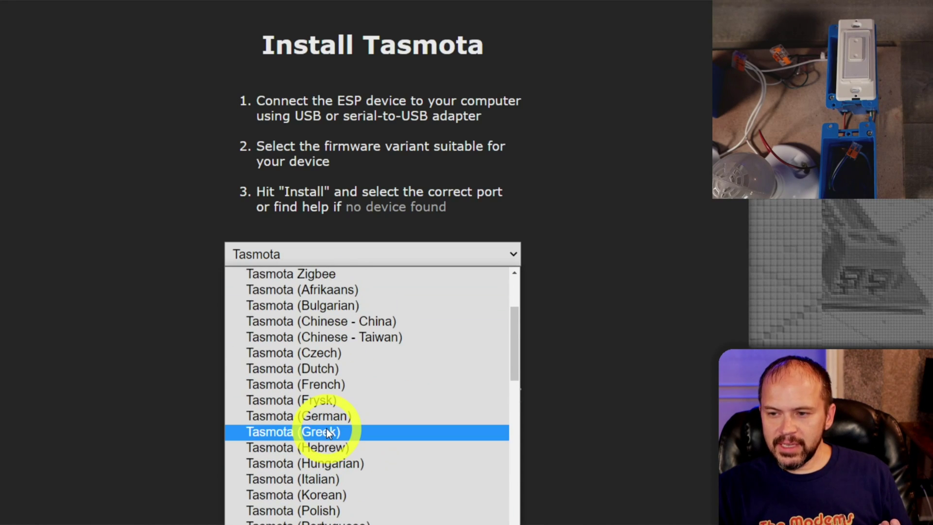
pyautogui.scroll(3, 321, 389)
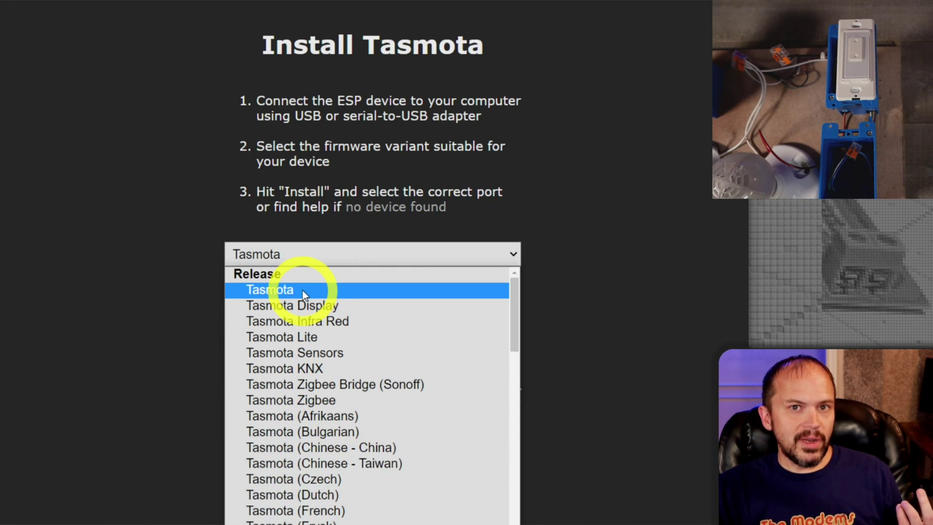
pyautogui.click(303, 290)
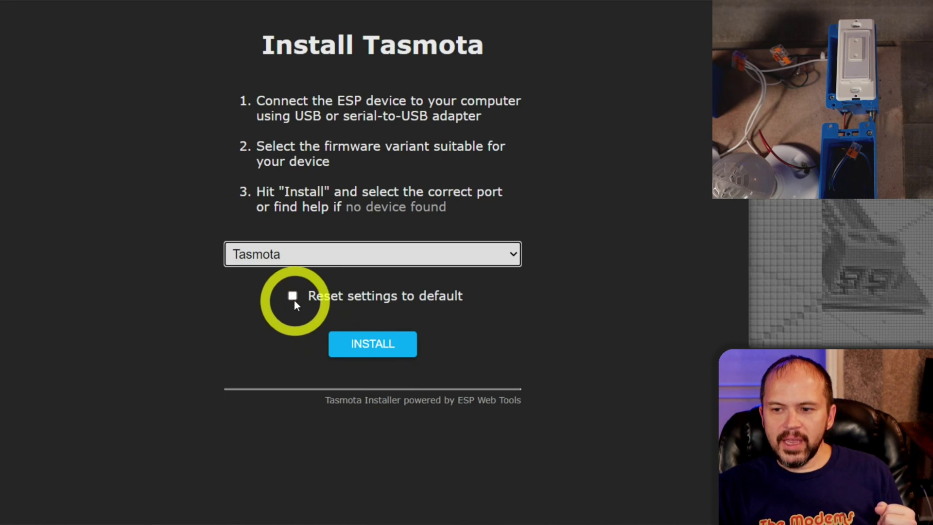
pyautogui.click(293, 297)
pyautogui.click(373, 348)
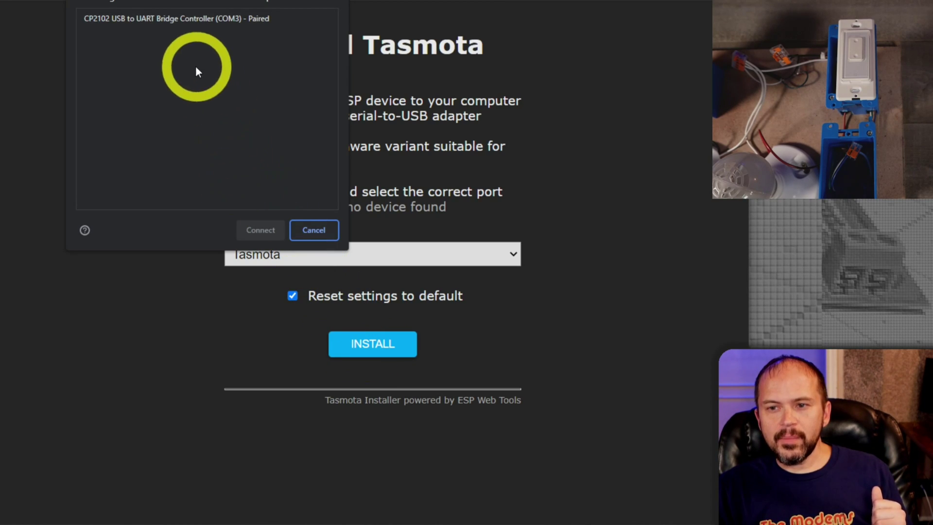
# - Flash Tasmota over CP2102 (COM3), reconnecting and reinstalling after the first attempt fails to initialize
pyautogui.click(146, 20)
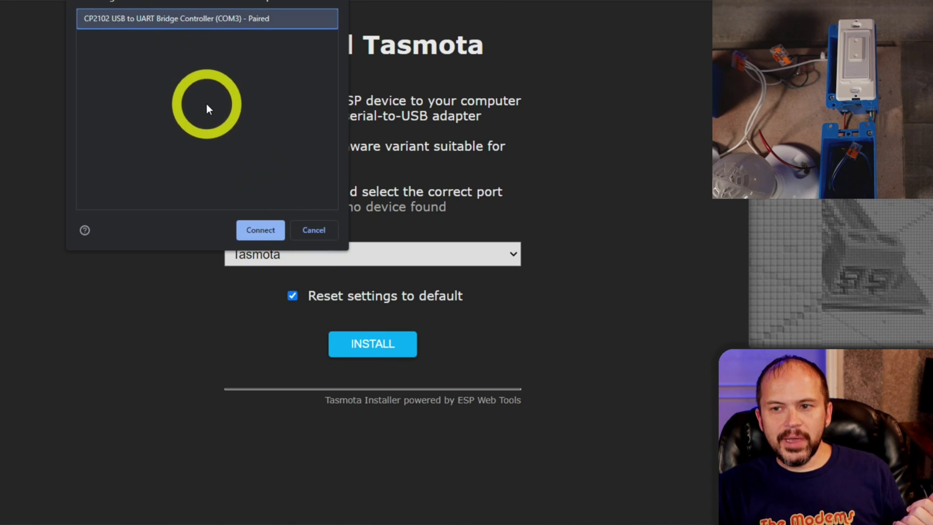
pyautogui.click(264, 232)
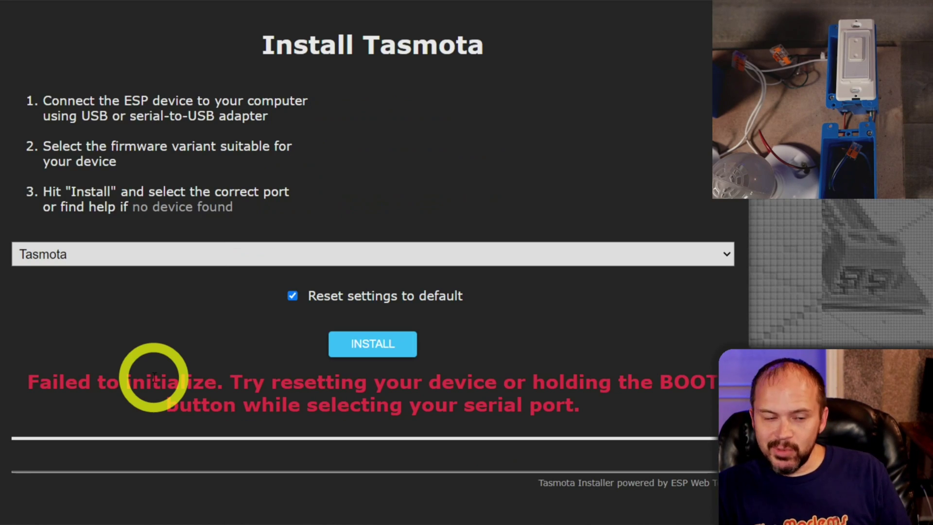
pyautogui.click(398, 348)
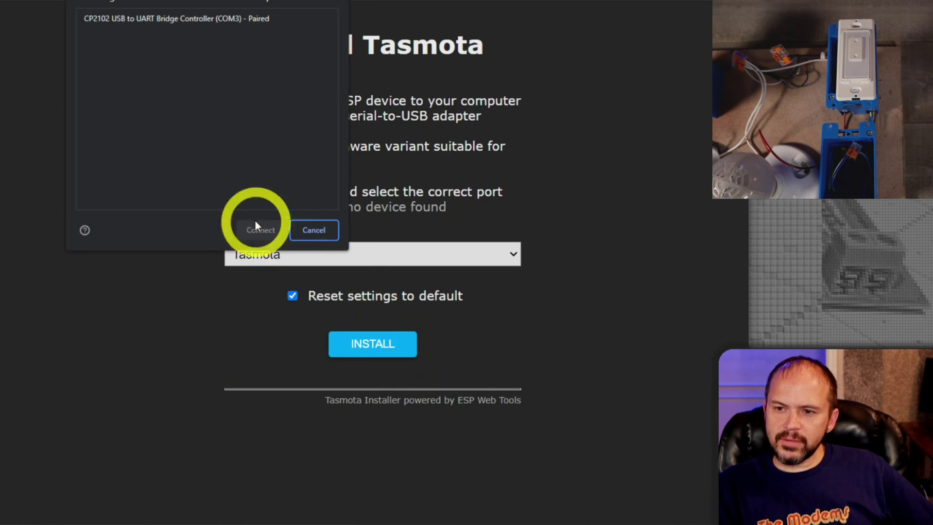
pyautogui.click(256, 228)
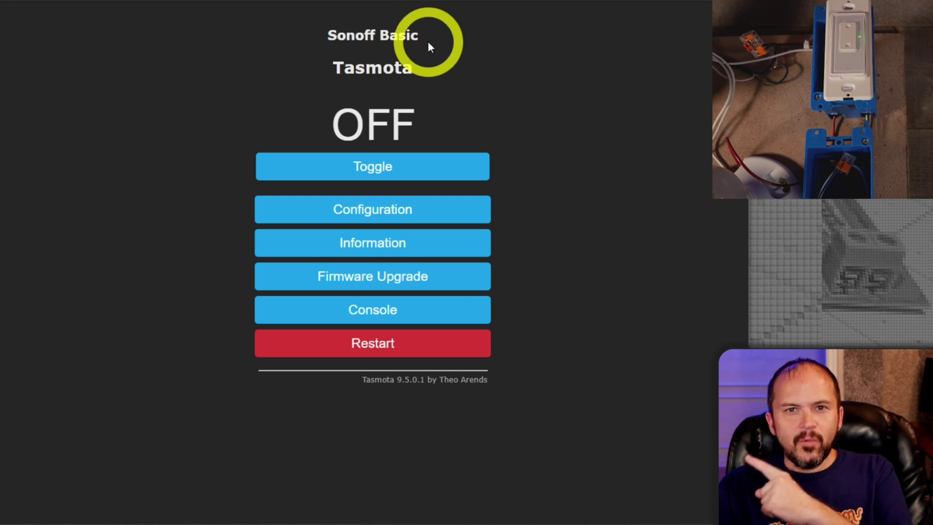
# - Toggle the flashed device's relay on and off twice from its main page
pyautogui.click(379, 170)
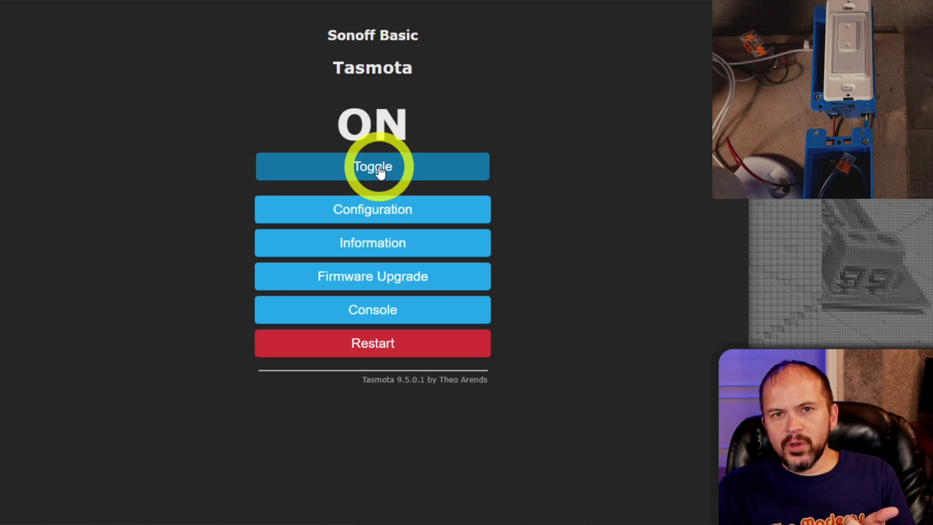
pyautogui.click(379, 170)
pyautogui.click(379, 169)
pyautogui.click(380, 169)
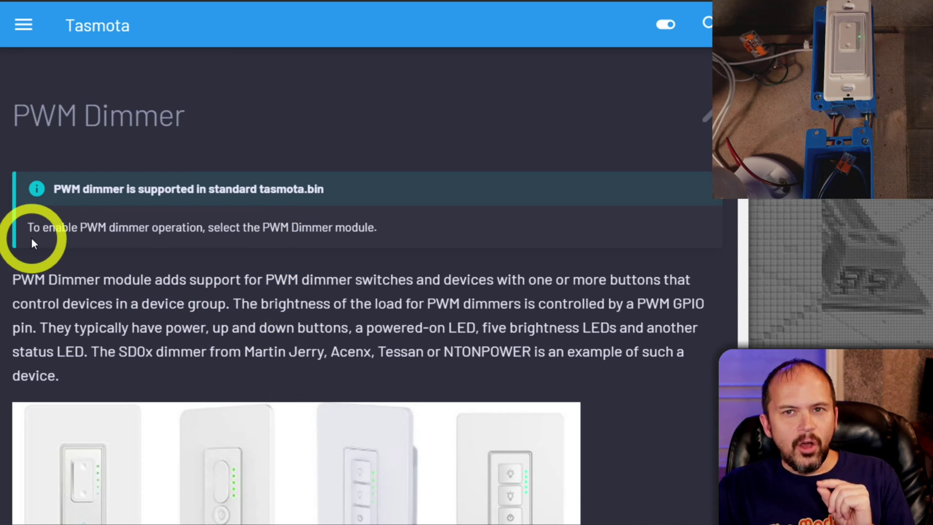
# - Highlight the docs note about selecting the PWM Dimmer module, then scroll further down
pyautogui.moveTo(29, 232); pyautogui.dragTo(383, 231)
pyautogui.scroll(-1, 246, 354)
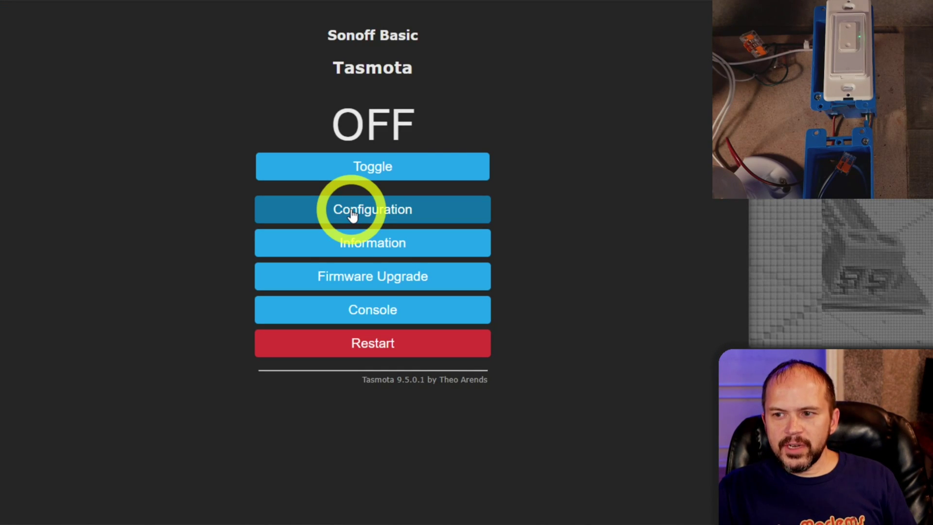
# - In Configure Module, set Module type to PWM Dimmer (73) and save
pyautogui.click(352, 214)
pyautogui.click(396, 121)
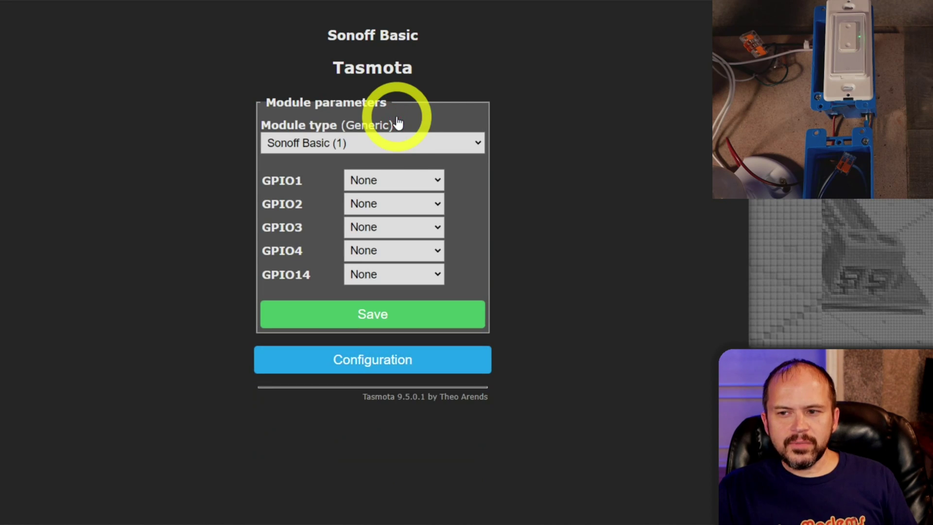
pyautogui.click(395, 146)
pyautogui.scroll(-8, 368, 249)
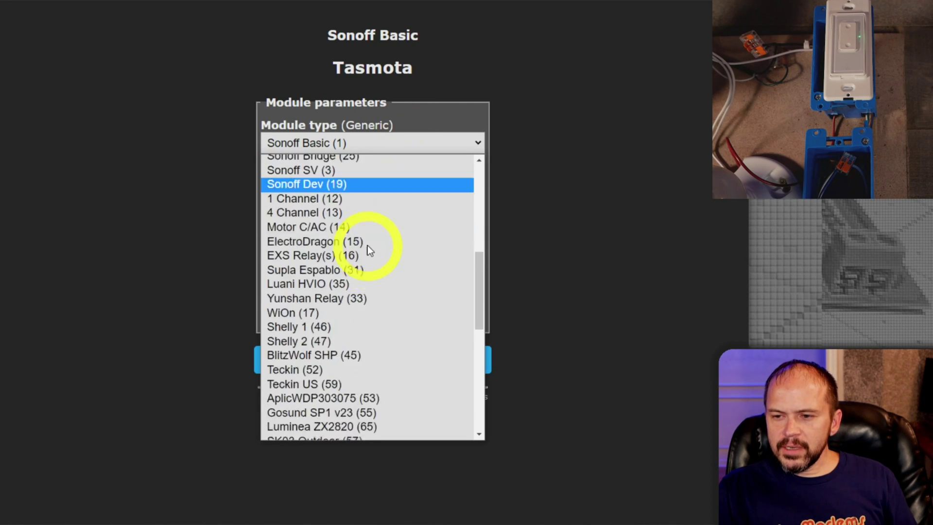
pyautogui.scroll(-6, 368, 245)
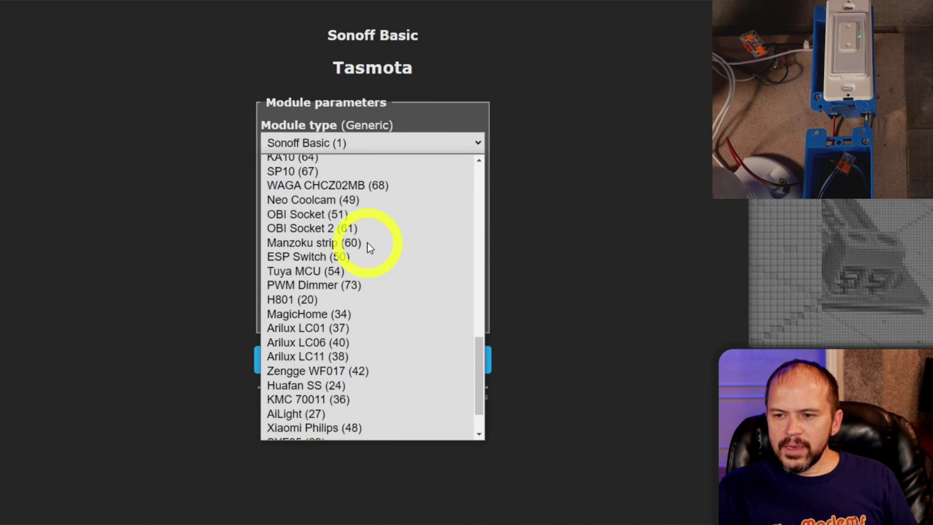
pyautogui.click(316, 291)
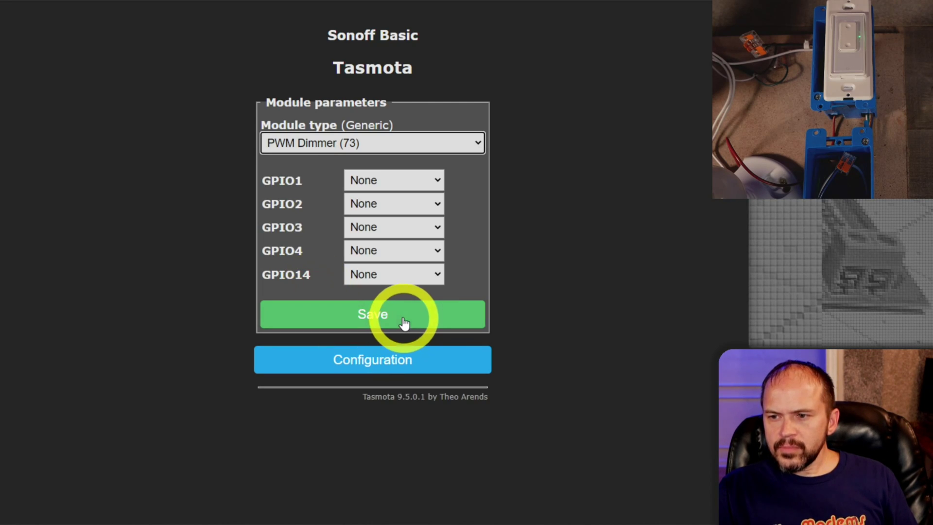
pyautogui.click(403, 321)
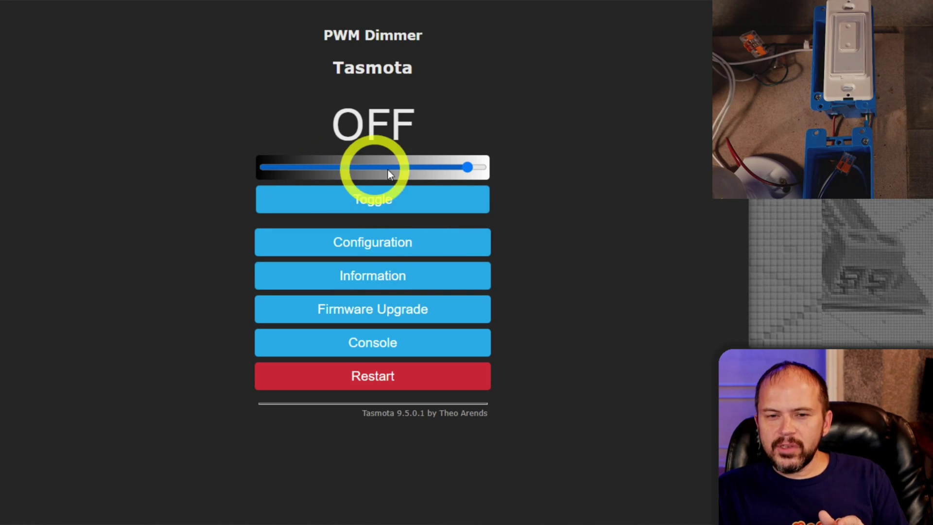
# - Turn the light on at low brightness, dim it further, then raise it near full
pyautogui.click(310, 168)
pyautogui.moveTo(311, 169); pyautogui.dragTo(280, 166)
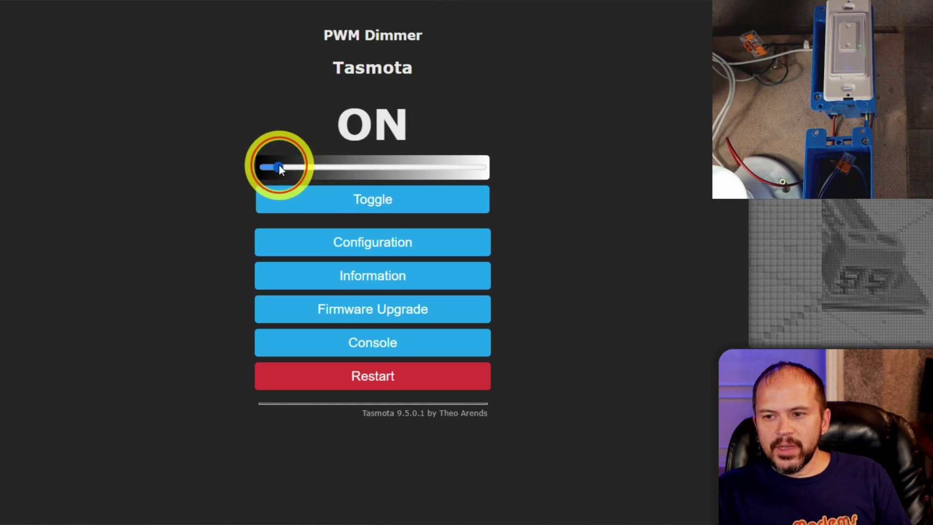
pyautogui.click(466, 167)
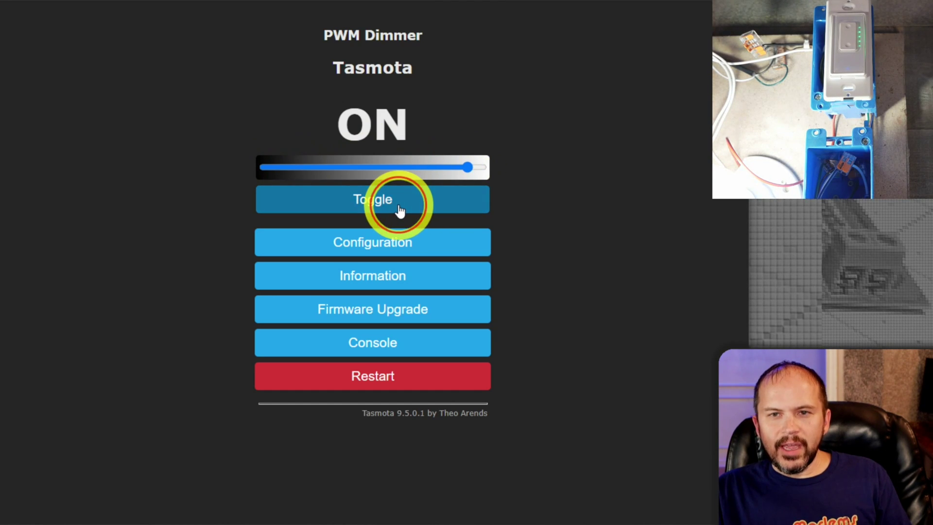
# - Toggle the light off, on and off again, then set brightness near full
pyautogui.click(398, 209)
pyautogui.click(340, 201)
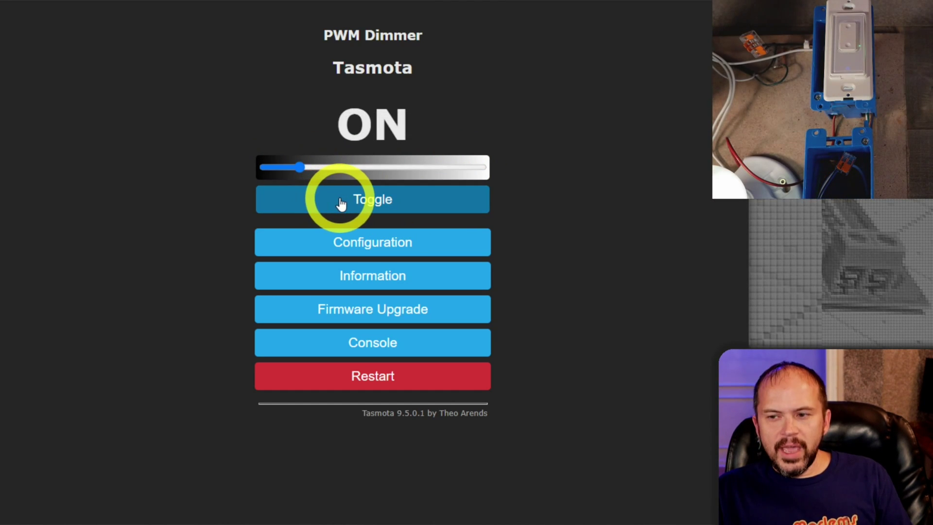
pyautogui.click(341, 201)
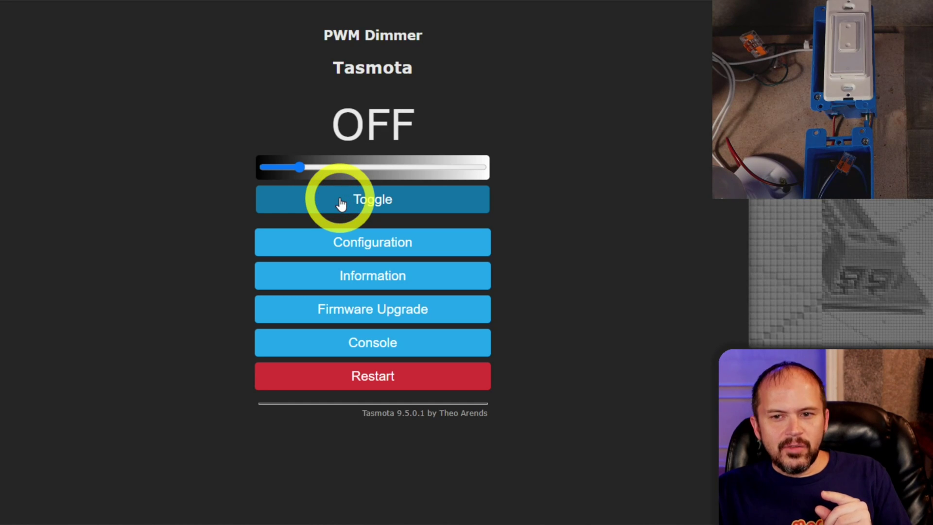
pyautogui.click(462, 168)
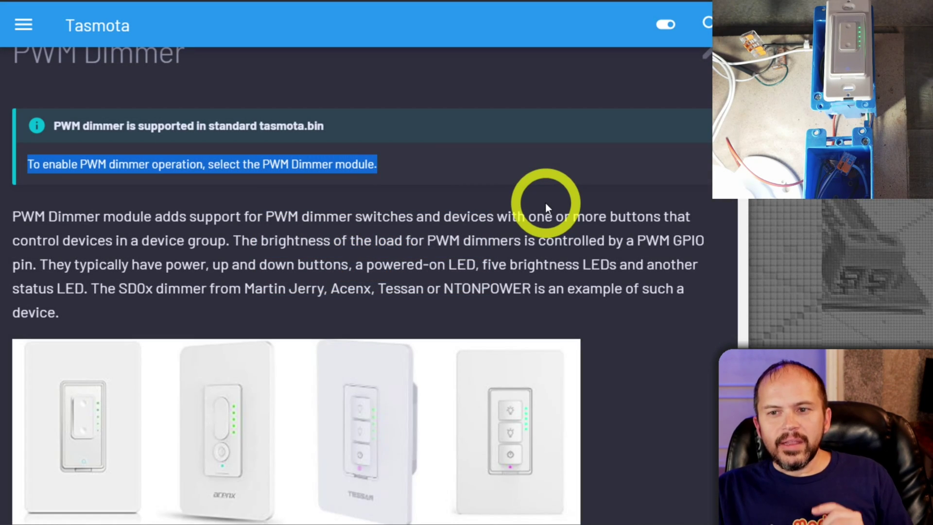
# - Scroll past the supported-device images to the PWM Dimmer Operation section
pyautogui.scroll(-3, 545, 202)
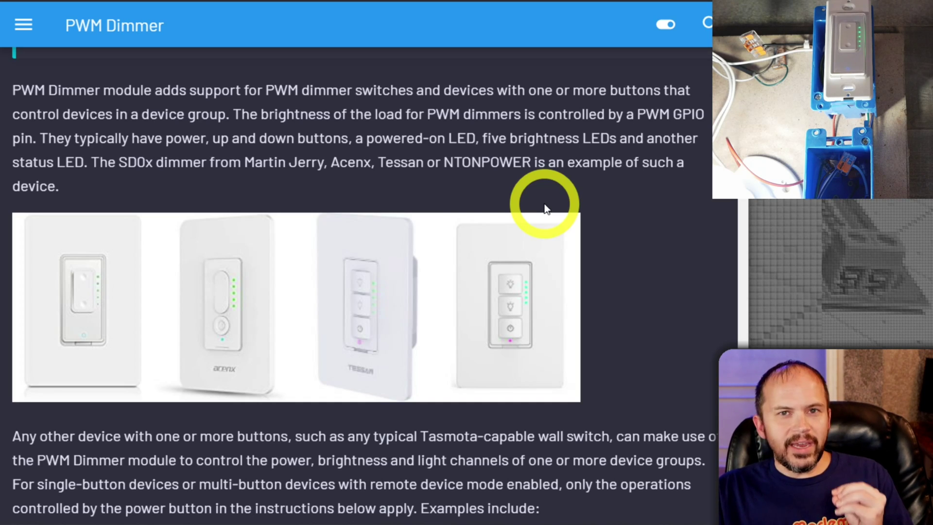
pyautogui.scroll(-2, 545, 208)
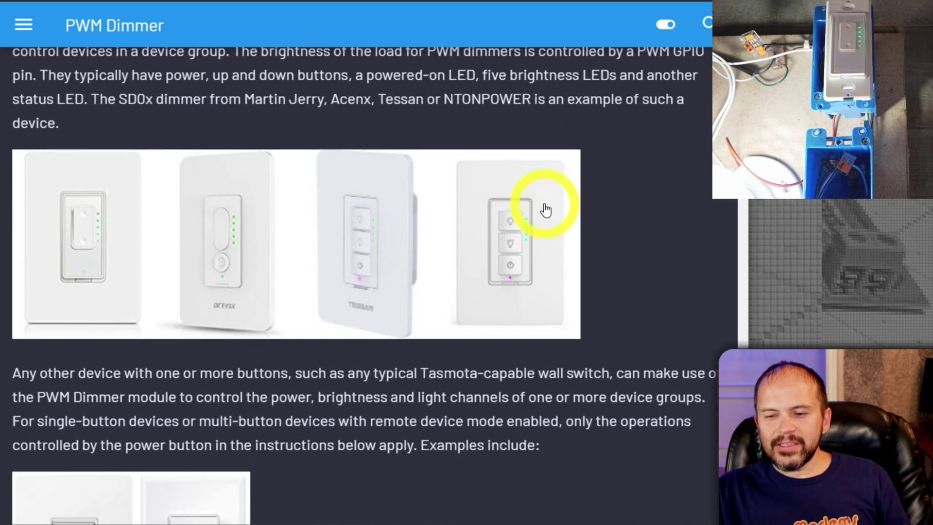
pyautogui.scroll(-1, 546, 209)
pyautogui.scroll(-1, 546, 210)
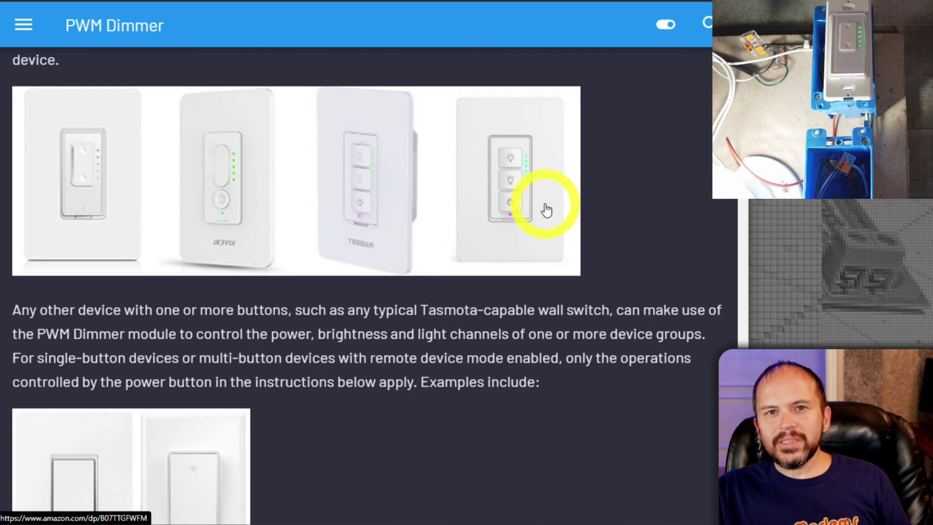
pyautogui.scroll(-2, 546, 210)
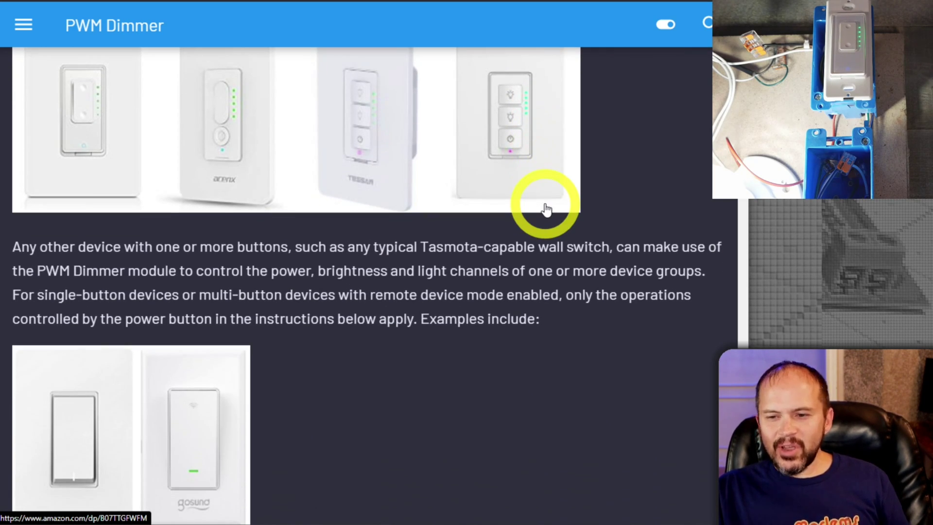
pyautogui.scroll(-6, 546, 209)
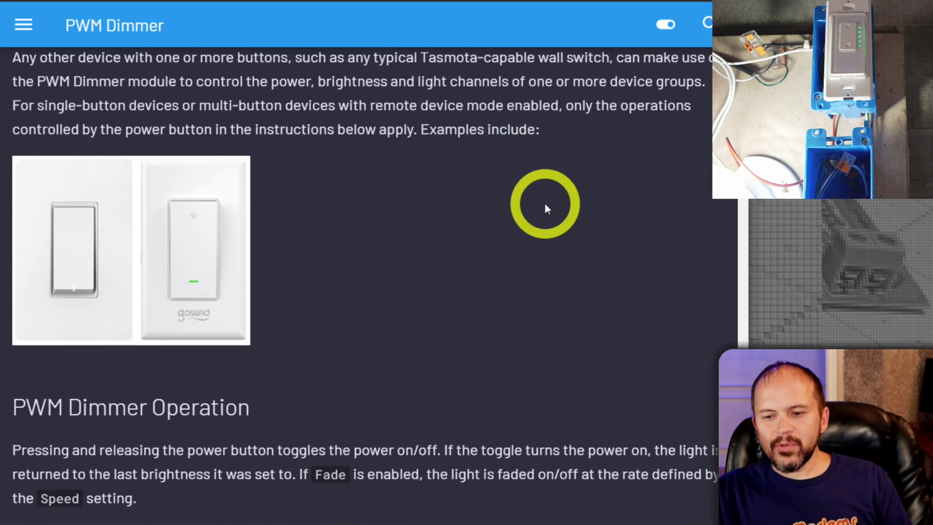
pyautogui.scroll(-2, 546, 209)
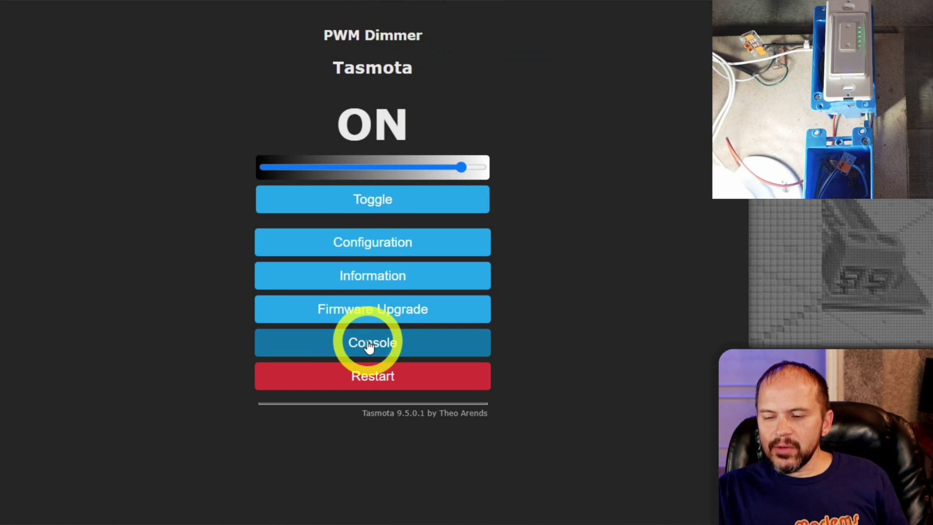
# - Enable SetOption87 with 'so87 1' in the console, then switch the dimmer off on the main page
pyautogui.click(370, 344)
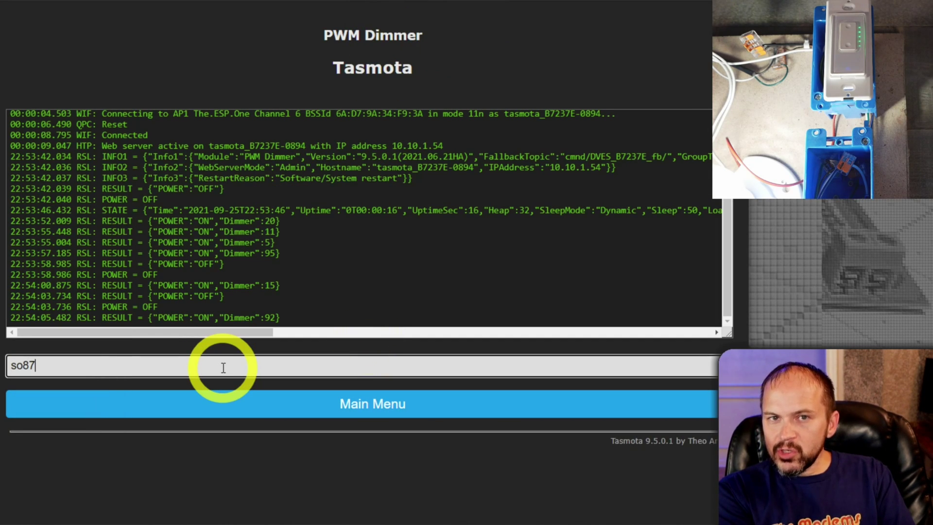
pyautogui.write('1')
pyautogui.press('Return')
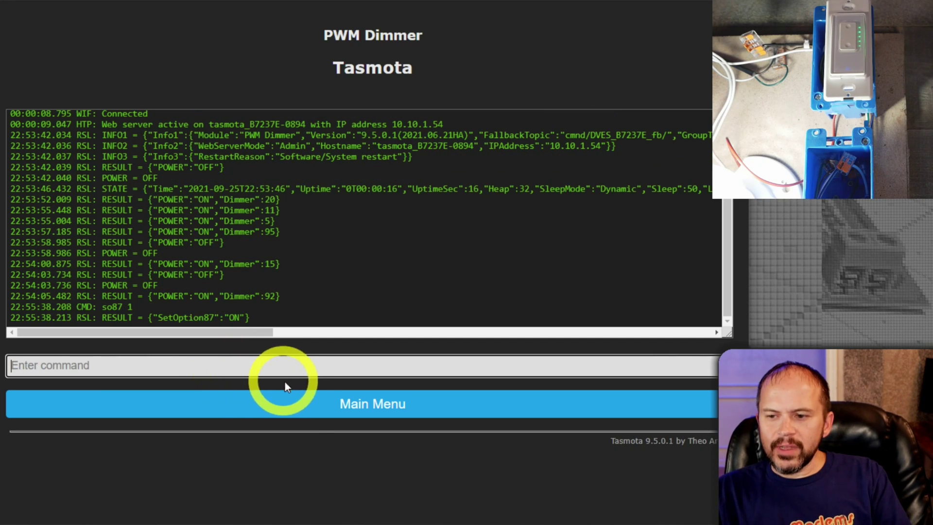
pyautogui.click(314, 406)
pyautogui.click(397, 216)
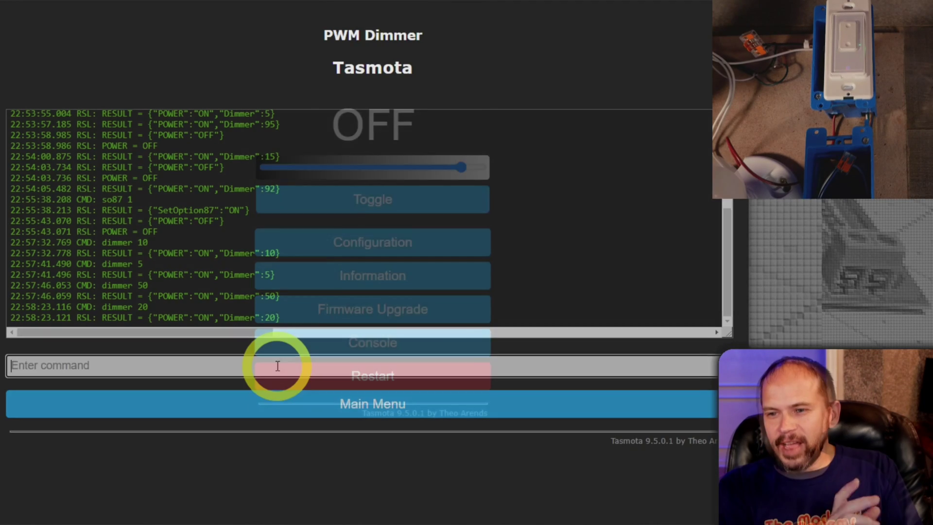
# - Run 'dimmer 25', 'dimmer 40' and 'dimmer 50' in the console, then start typing the dimmerrange command
pyautogui.write('dimmer 2')
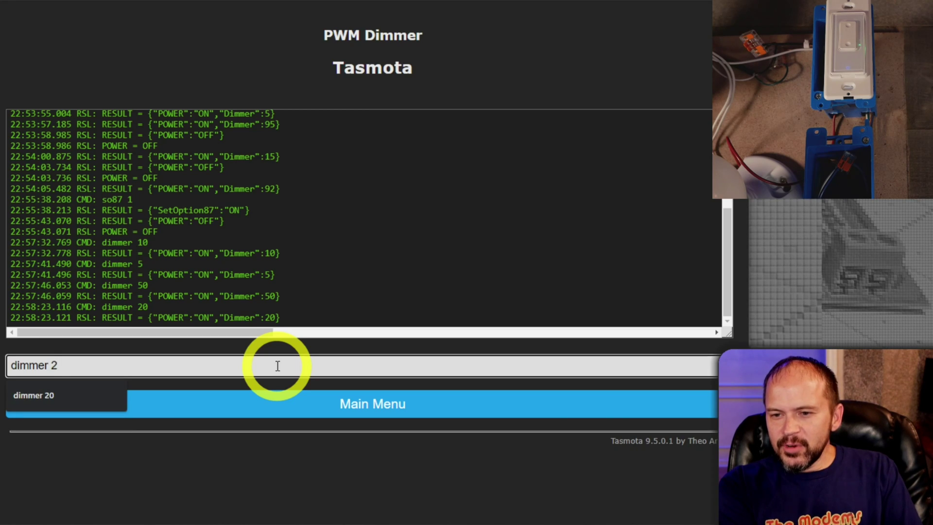
pyautogui.write('5')
pyautogui.press('Return')
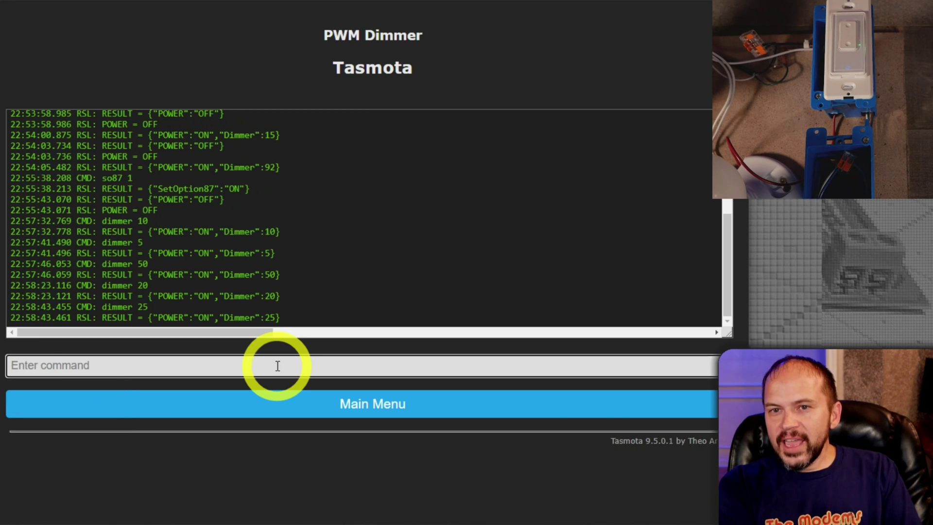
pyautogui.write('dimmer 40')
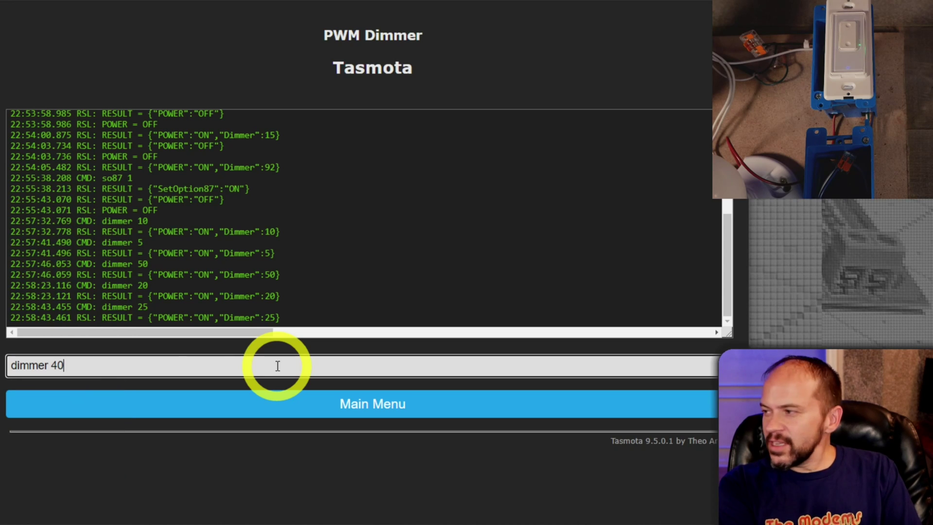
pyautogui.press('Return')
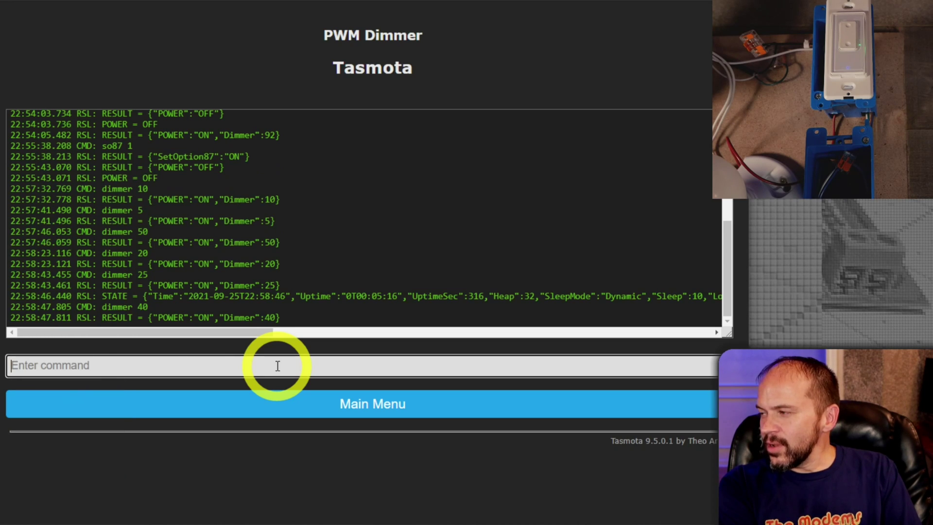
pyautogui.write('dimmer 50')
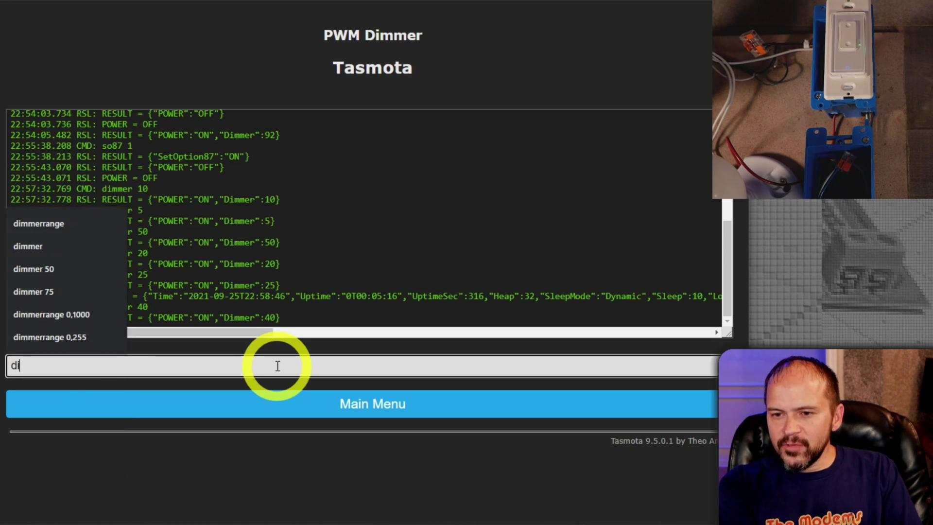
pyautogui.press('Return')
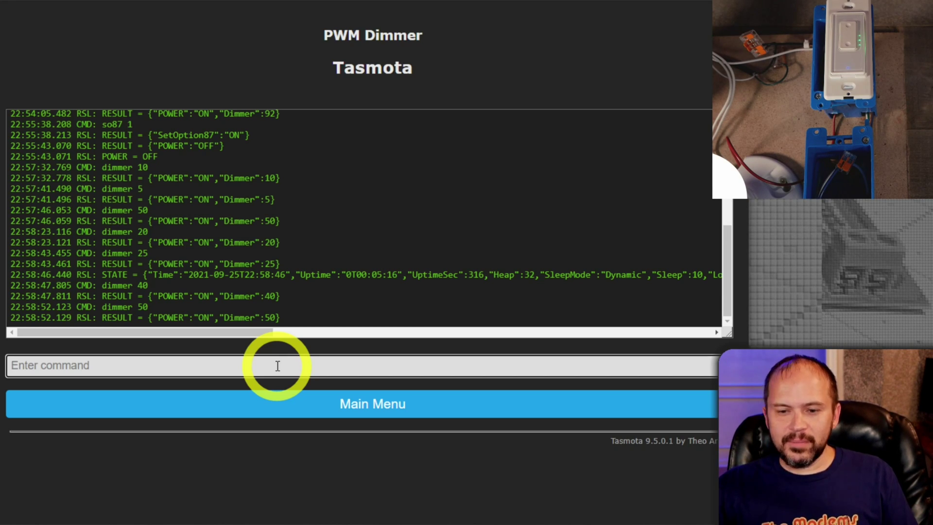
pyautogui.write('dimmerra')
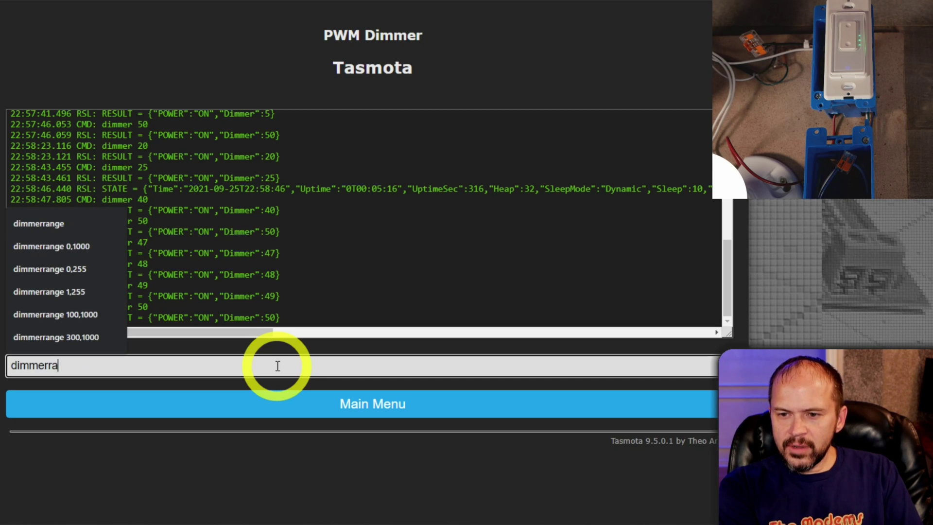
pyautogui.write('nge 5')
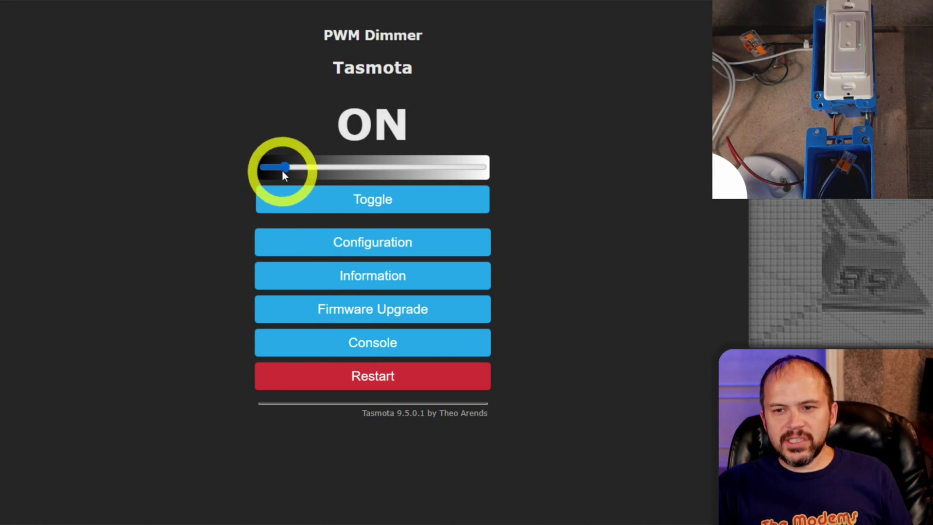
# - Set the dimmer slider to full, about half, then minimum brightness to check the new range
pyautogui.moveTo(284, 170); pyautogui.dragTo(274, 167)
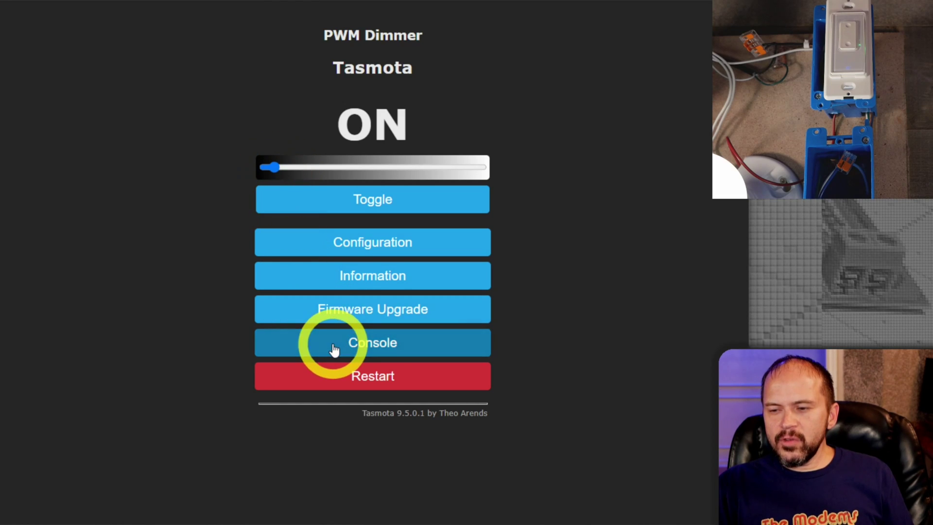
pyautogui.click(483, 168)
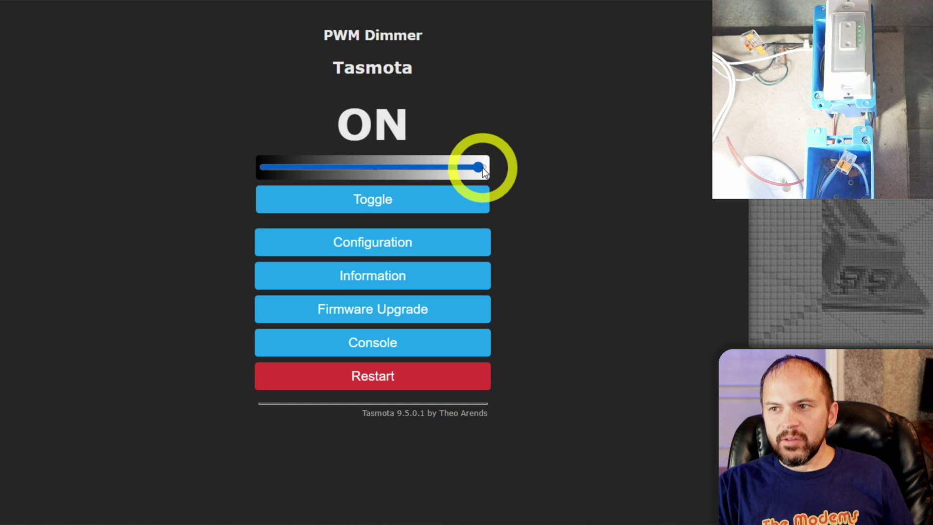
pyautogui.click(368, 166)
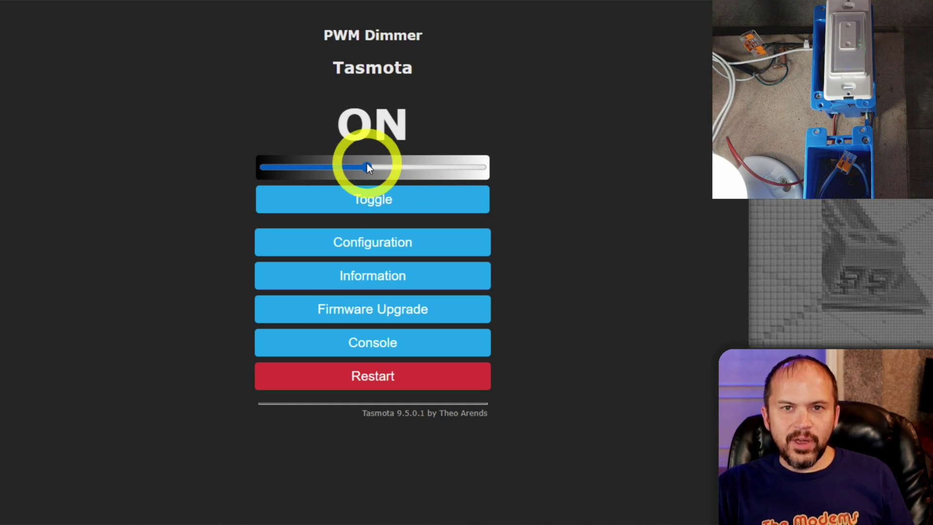
pyautogui.click(272, 168)
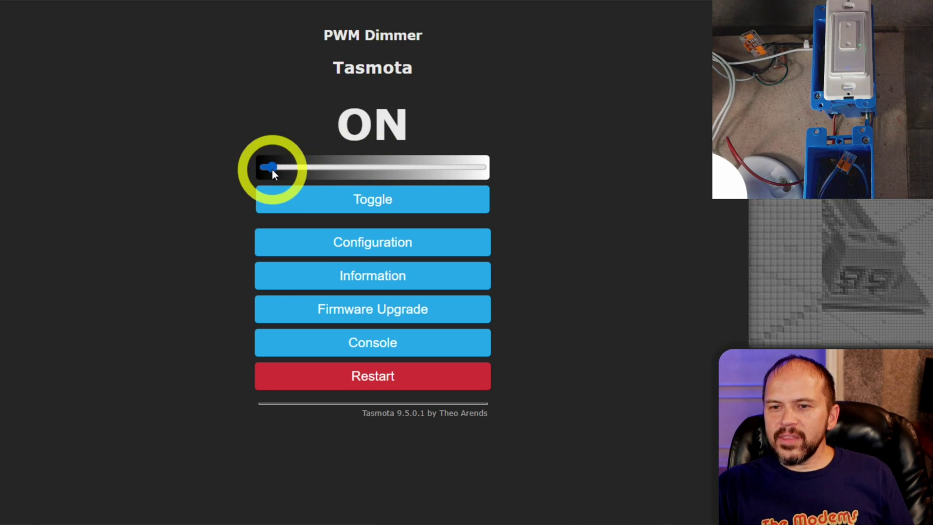
pyautogui.click(321, 344)
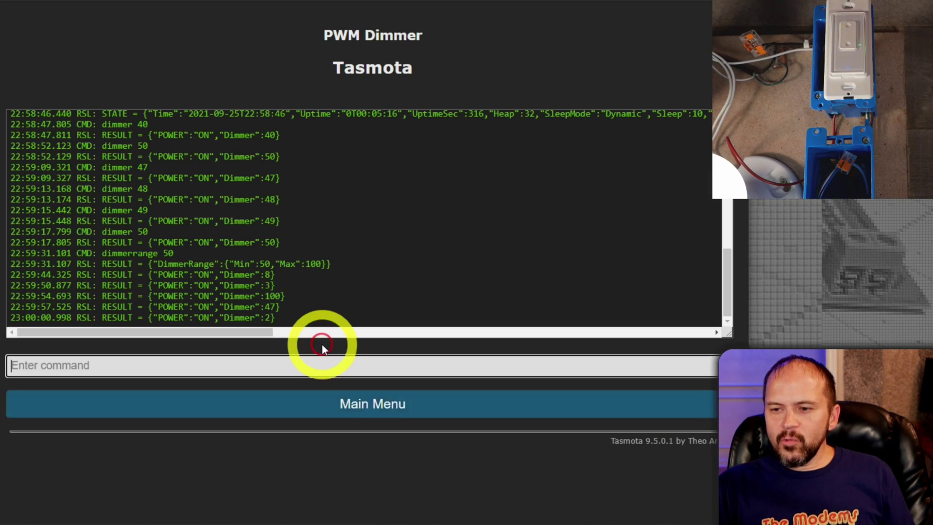